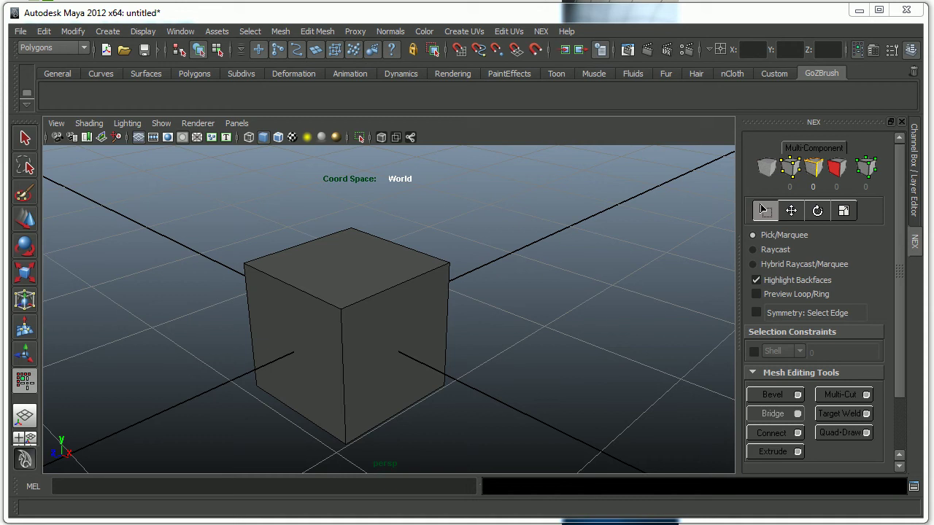
Look up the NEX commands in the Hotkey Editor, then close it
click(186, 31)
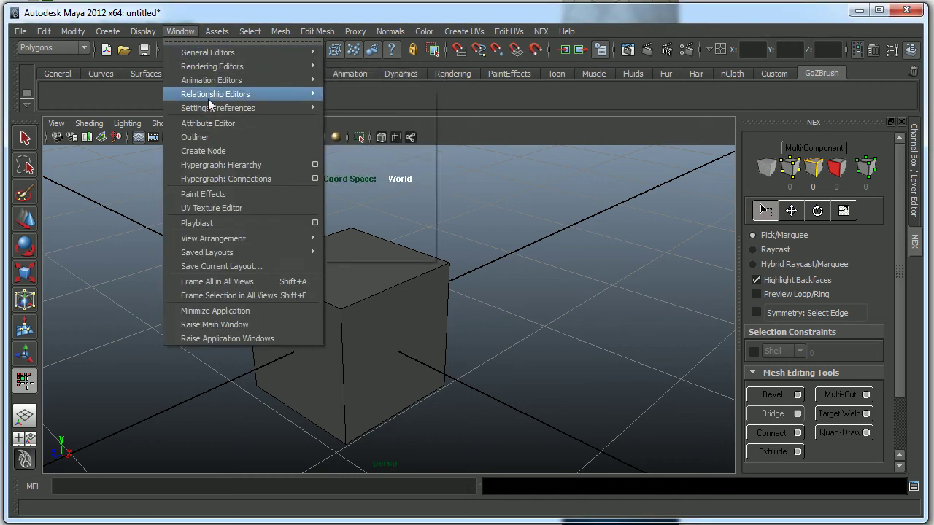
mouse_move(218, 108)
click(378, 159)
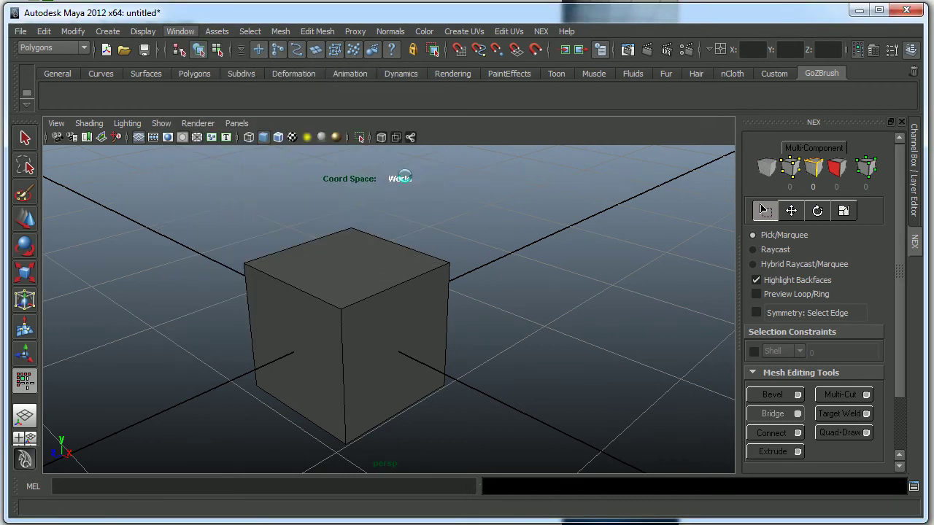
drag(448, 97, 451, 159)
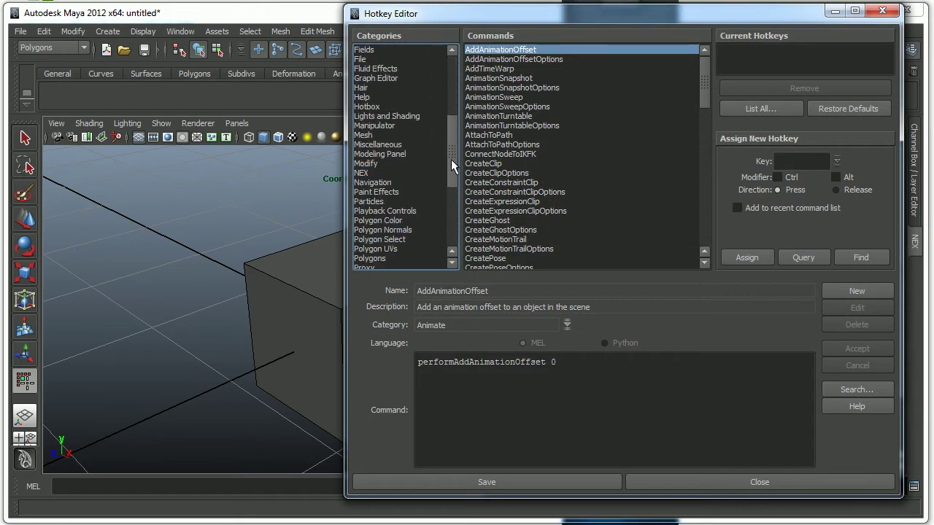
click(362, 173)
mouse_move(707, 64)
mouse_down()
mouse_move(696, 218)
mouse_move(696, 72)
mouse_up()
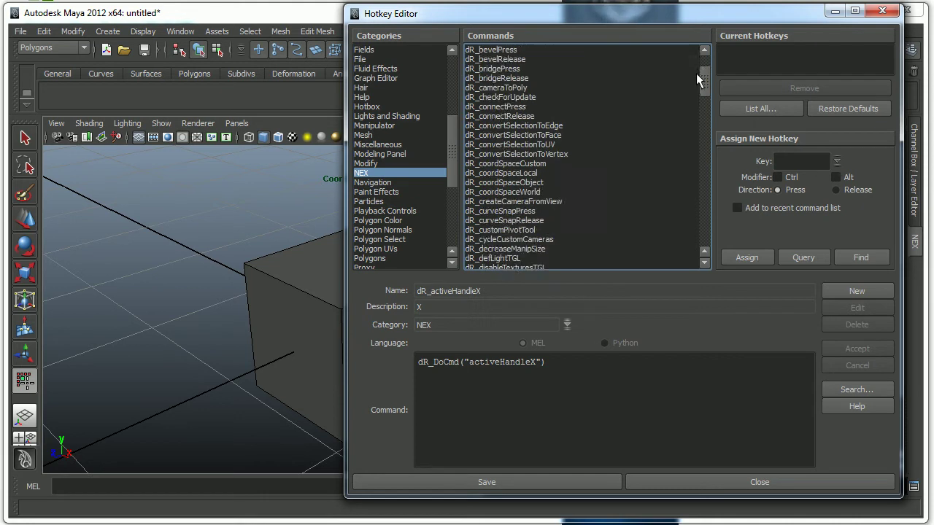
click(893, 12)
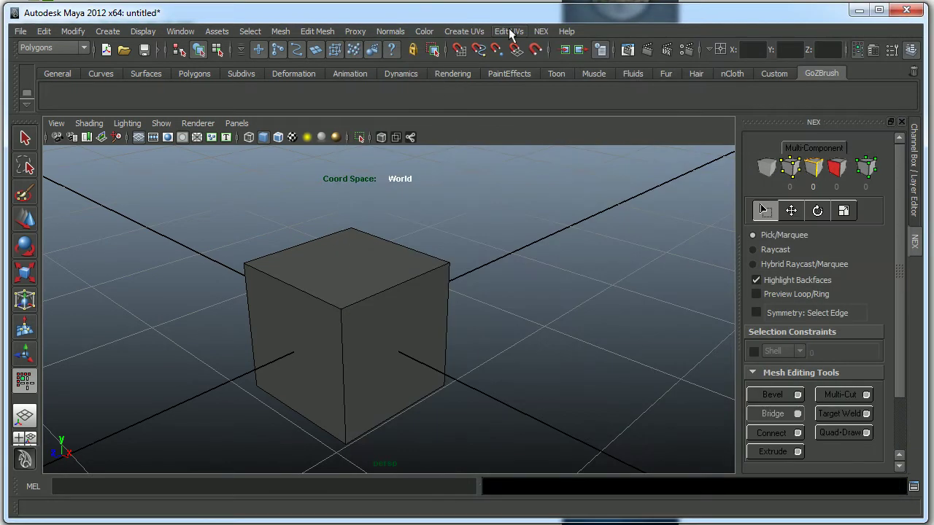
Tear off the NEX Edit Poly menu into a floating window and move it aside
click(541, 31)
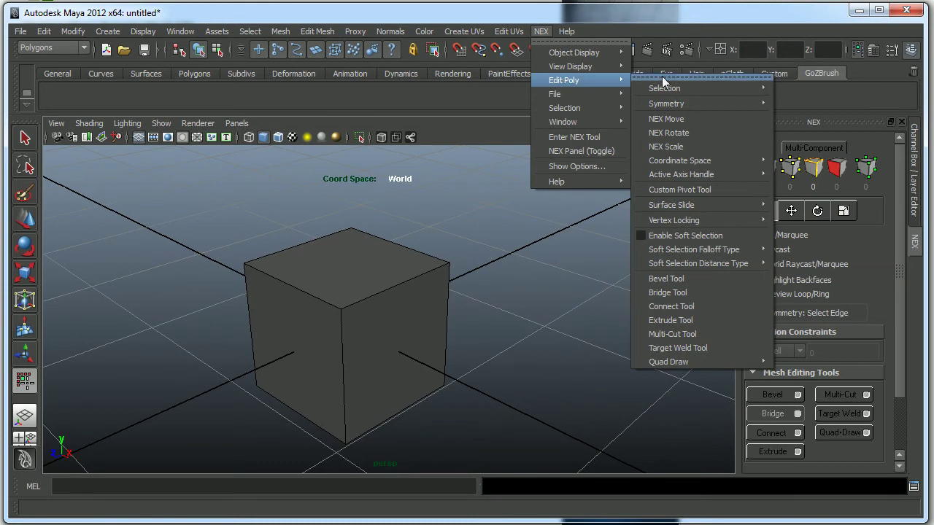
click(664, 76)
mouse_move(658, 65)
mouse_down()
mouse_move(609, 66)
mouse_move(534, 124)
mouse_up()
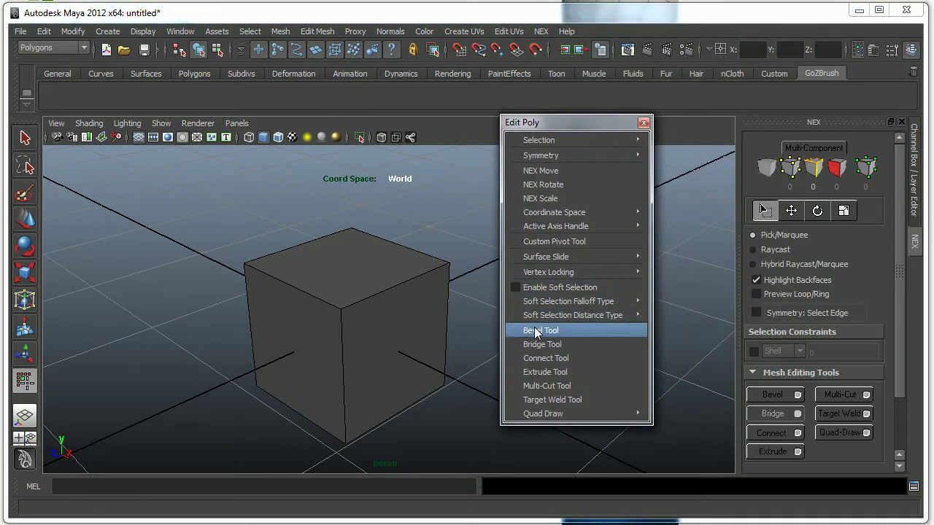
Add Bevel, Bridge, Connect, Extrude, Multi-Cut, Target Weld and Quad Draw tool buttons to the shelf
ctrl+shift+click(536, 331)
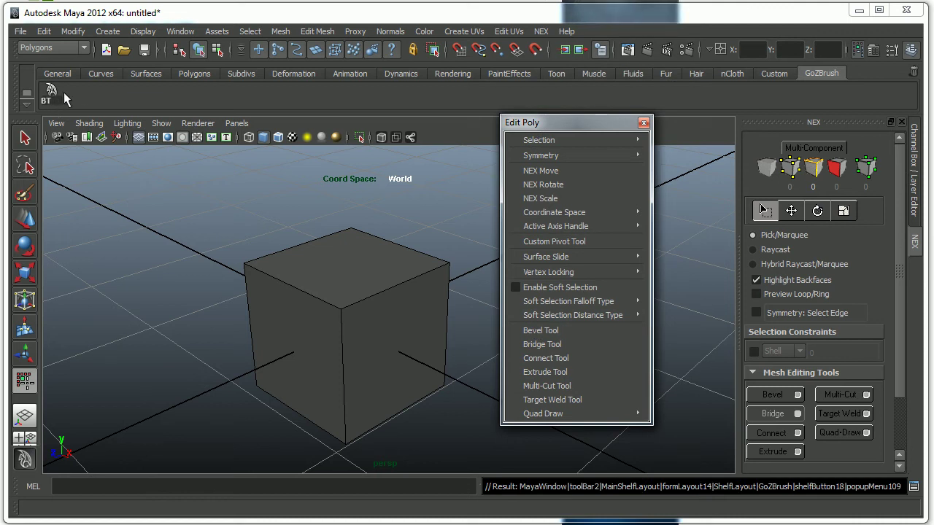
ctrl+shift+click(545, 343)
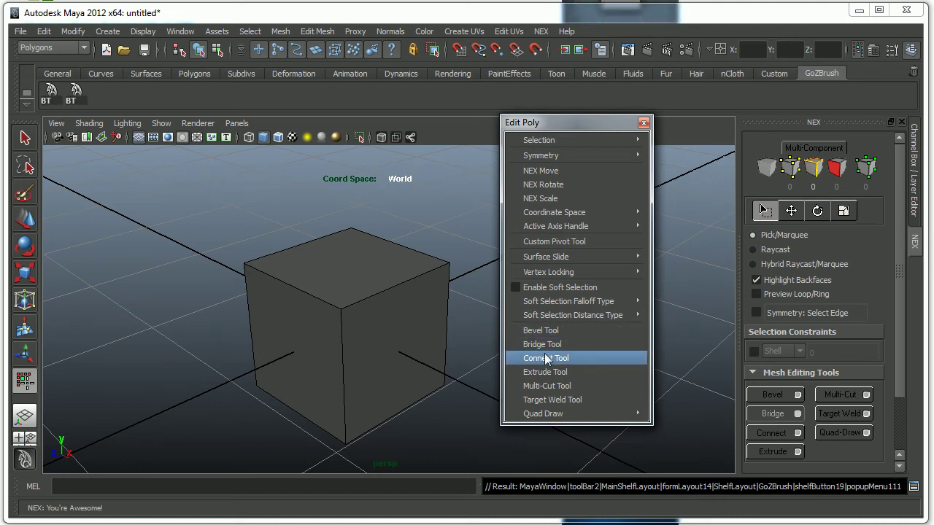
ctrl+shift+click(545, 358)
ctrl+shift+click(542, 371)
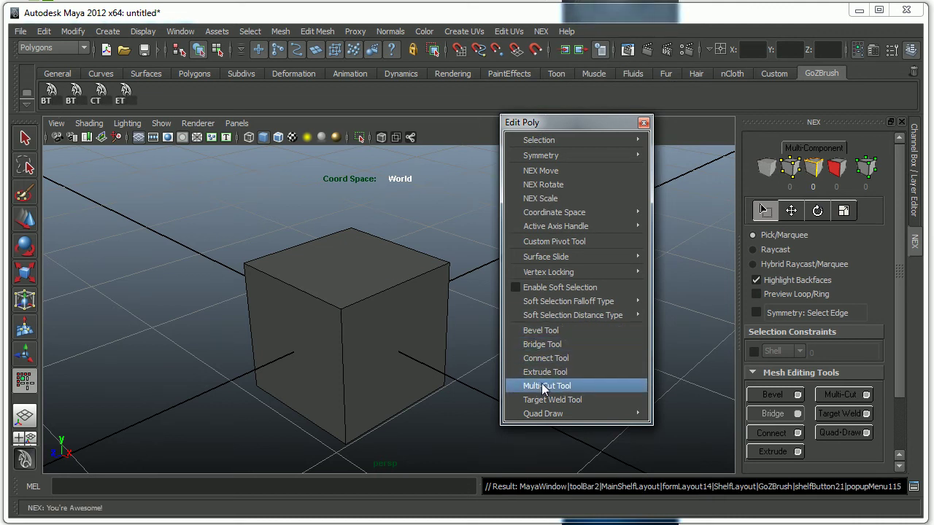
ctrl+shift+click(543, 386)
mouse_move(543, 414)
ctrl+shift+click(549, 400)
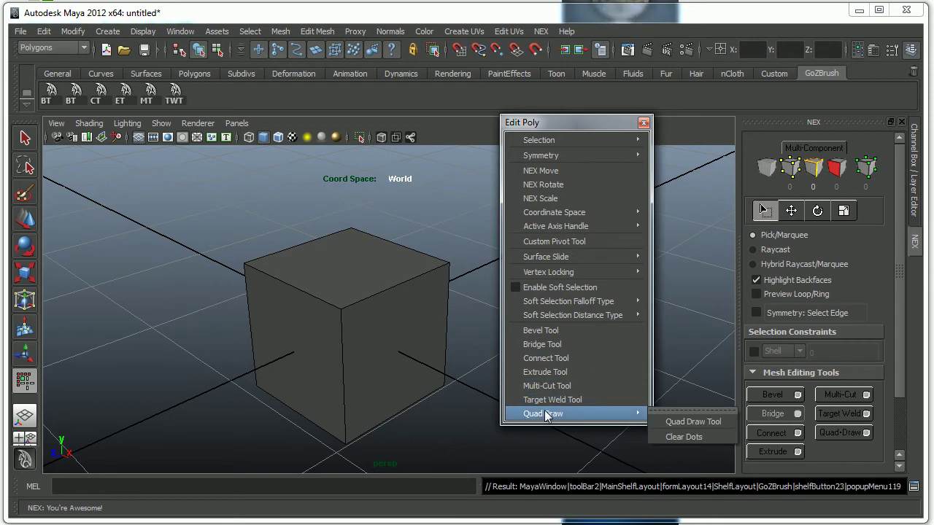
ctrl+shift+click(698, 423)
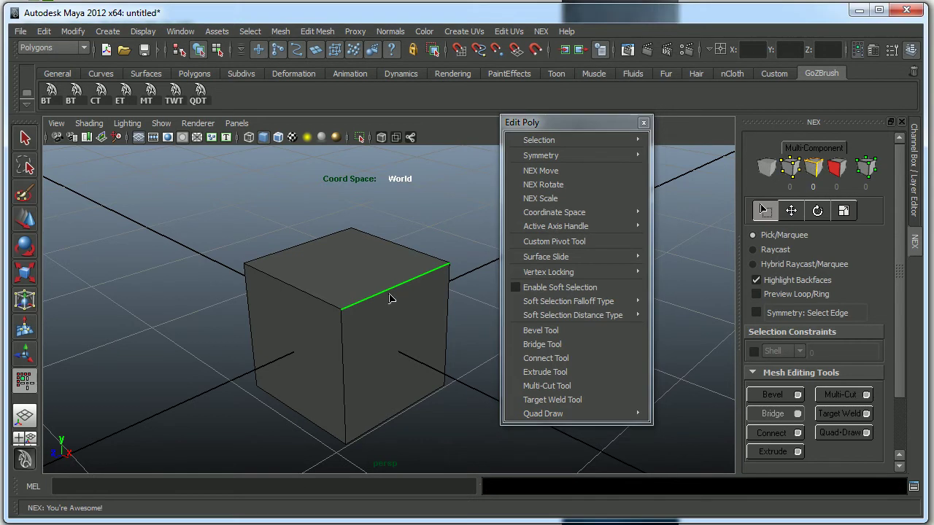
Bevel the cube's top edge with an offset of about 0.192 and select the new bevel face
click(50, 93)
mouse_move(322, 278)
mouse_down()
mouse_move(340, 275)
mouse_move(320, 275)
mouse_up()
key(F11)
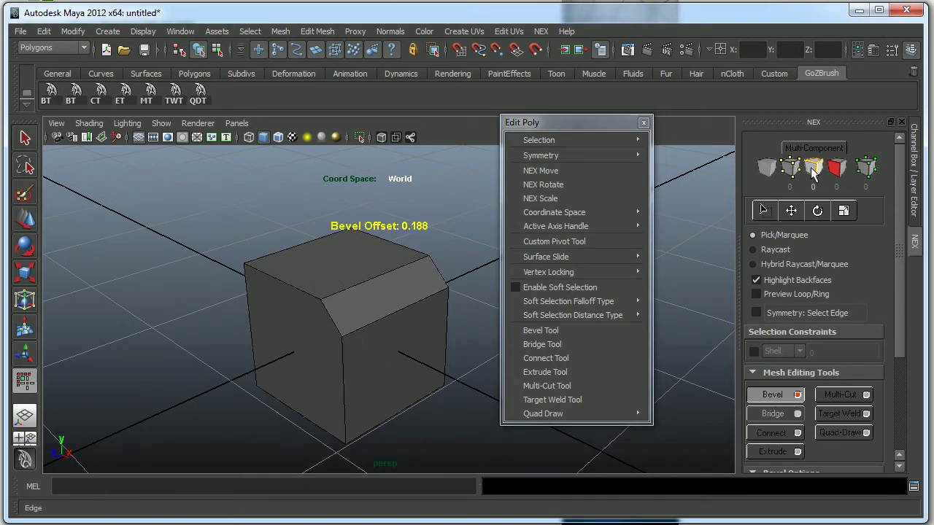
click(377, 293)
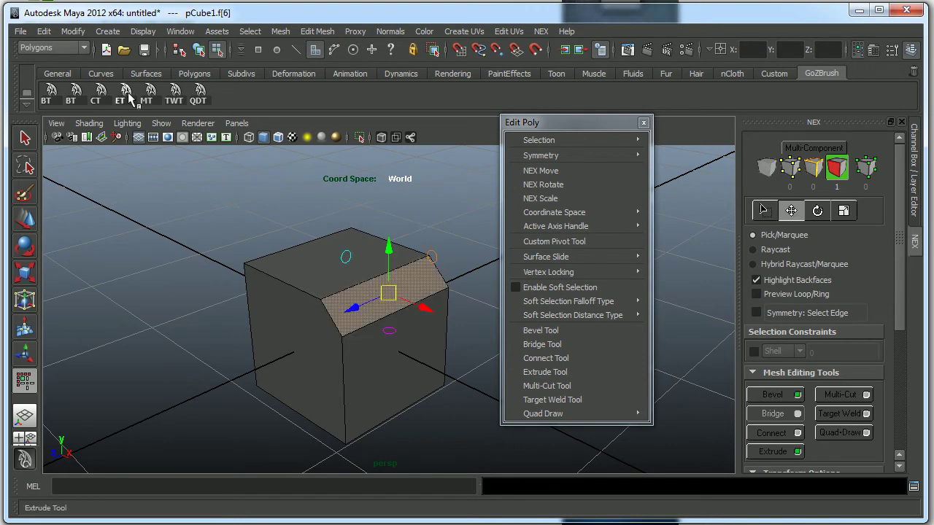
Extrude the bevel face outward with the ET shelf tool
click(123, 92)
drag(354, 318, 428, 313)
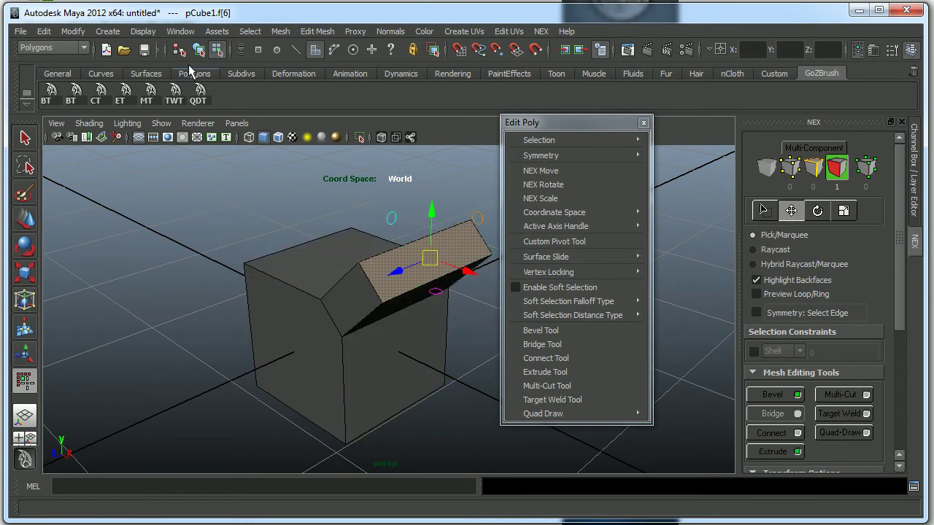
click(183, 32)
mouse_move(217, 108)
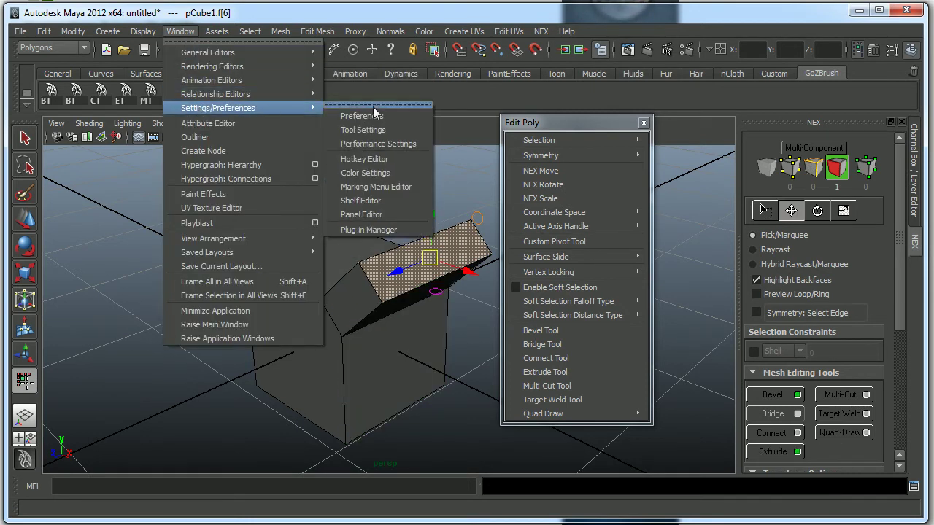
In the Marking Menu Editor, create a new marking menu and name it NEX_MarkingMenu
click(394, 188)
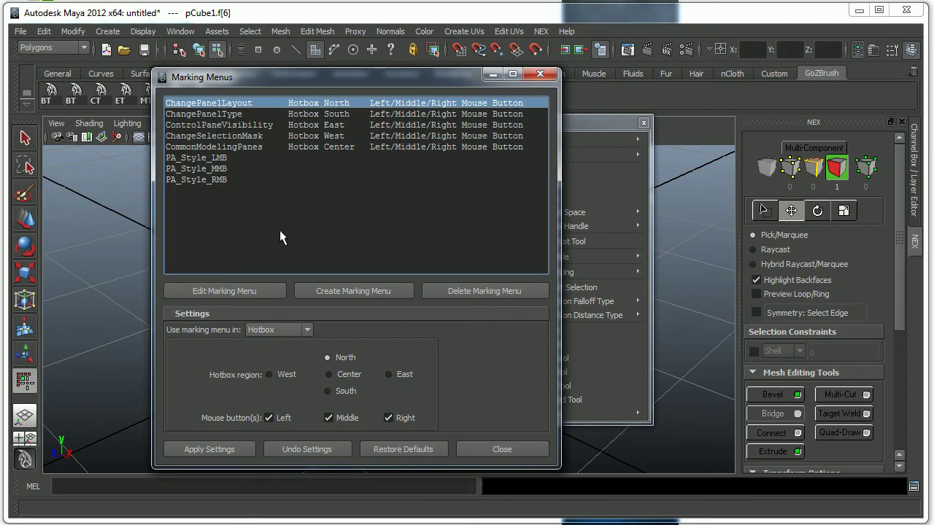
click(334, 290)
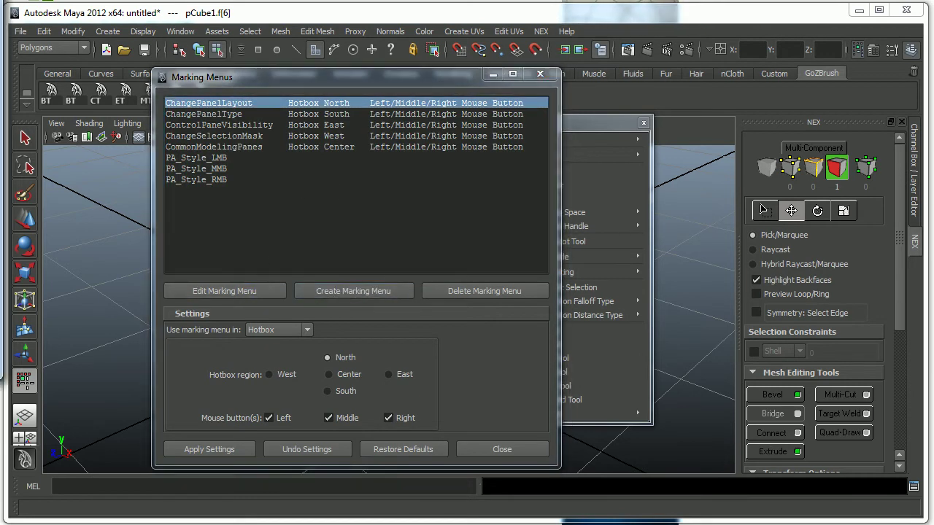
drag(367, 40, 370, 45)
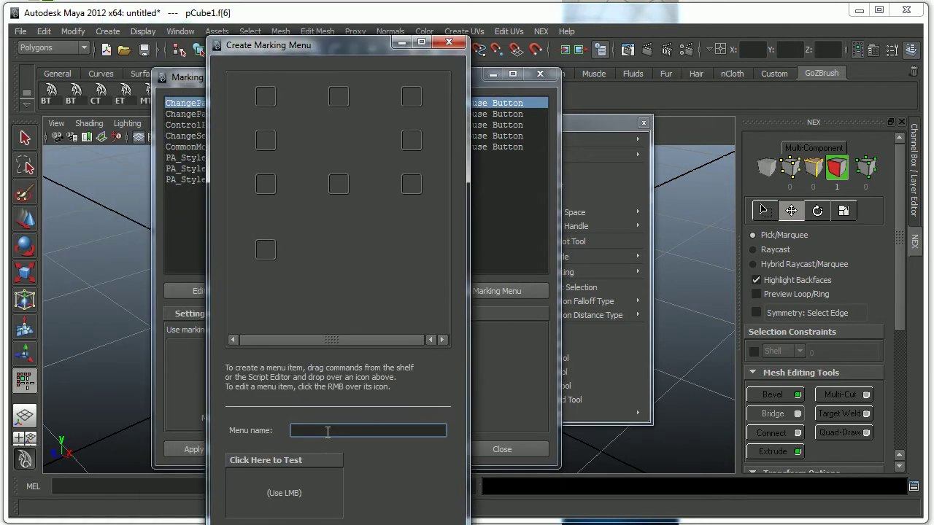
text(NEX_MarkingMenu)
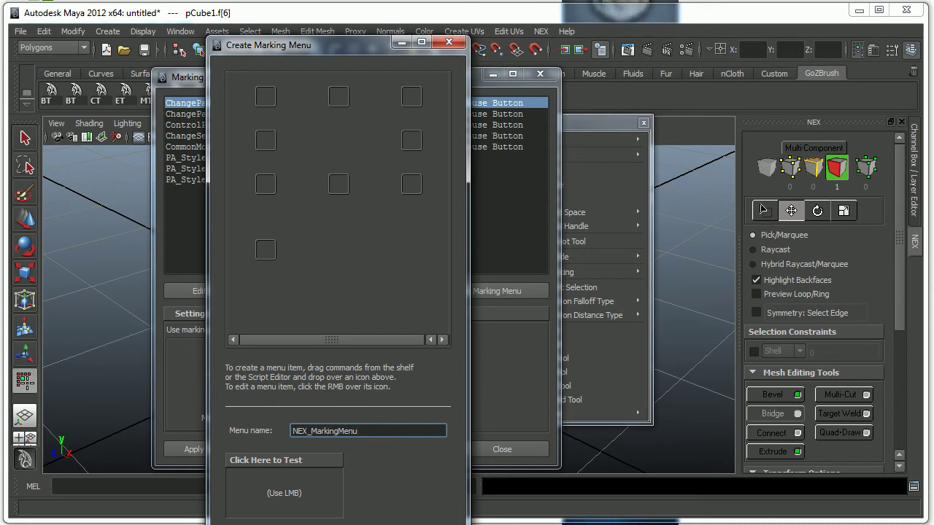
Arrange the marking menu windows, place Bevel Tool top-left and delete its duplicate copies
mouse_move(271, 45)
mouse_down()
mouse_move(311, 57)
mouse_move(305, 121)
mouse_up()
drag(274, 75, 574, 114)
drag(380, 118, 315, 130)
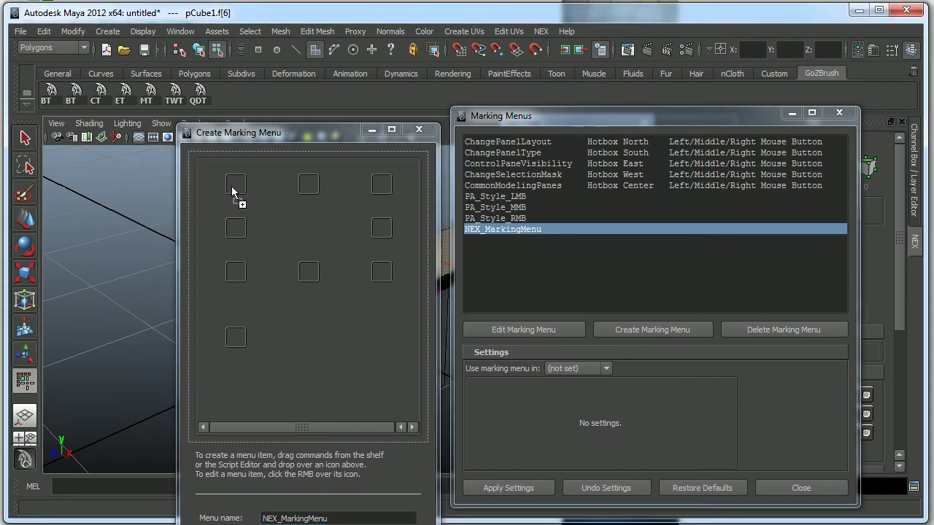
middle_drag(51, 93, 231, 185)
middle_drag(192, 160, 314, 191)
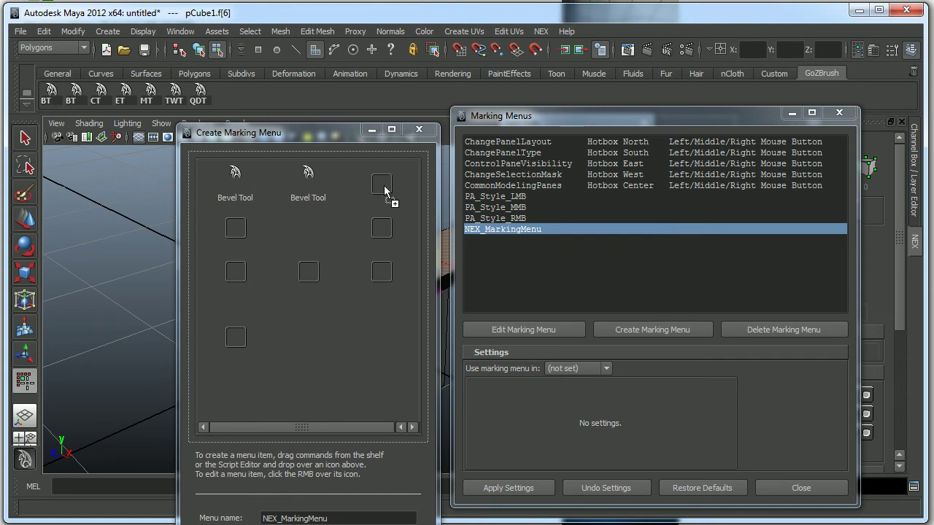
middle_drag(385, 187, 385, 186)
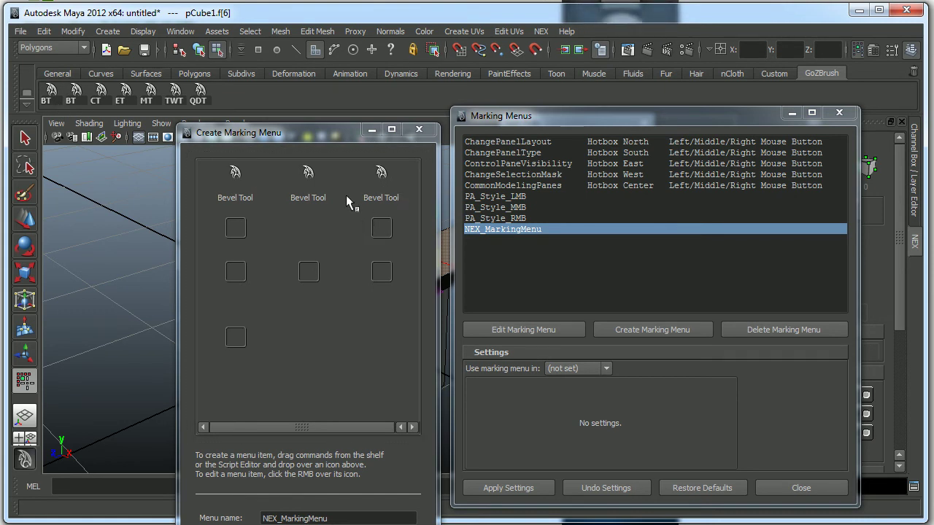
right_click(309, 175)
click(336, 210)
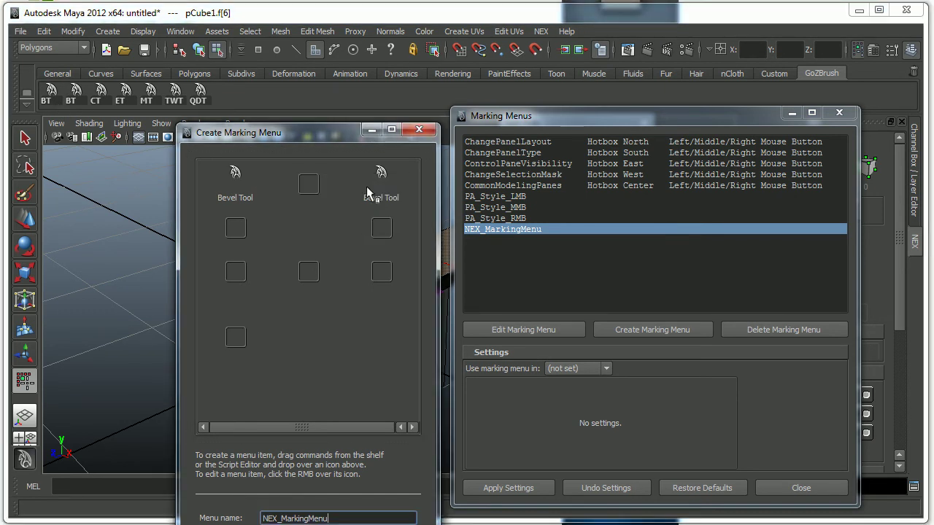
right_click(368, 192)
click(398, 217)
Fill the remaining slots with Bridge, Connect, Extrude, Multi-Cut, Target Weld and Quad Draw tools
middle_drag(72, 87, 309, 187)
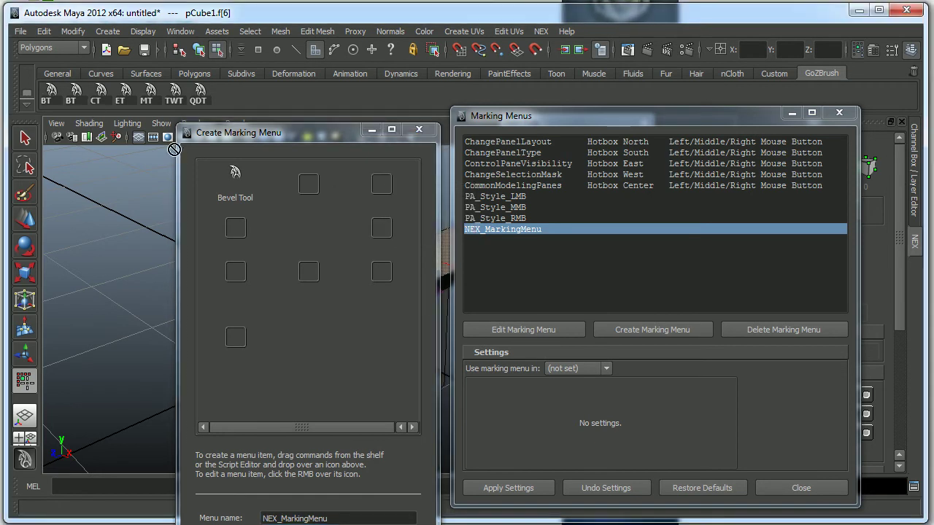
middle_drag(110, 105, 298, 178)
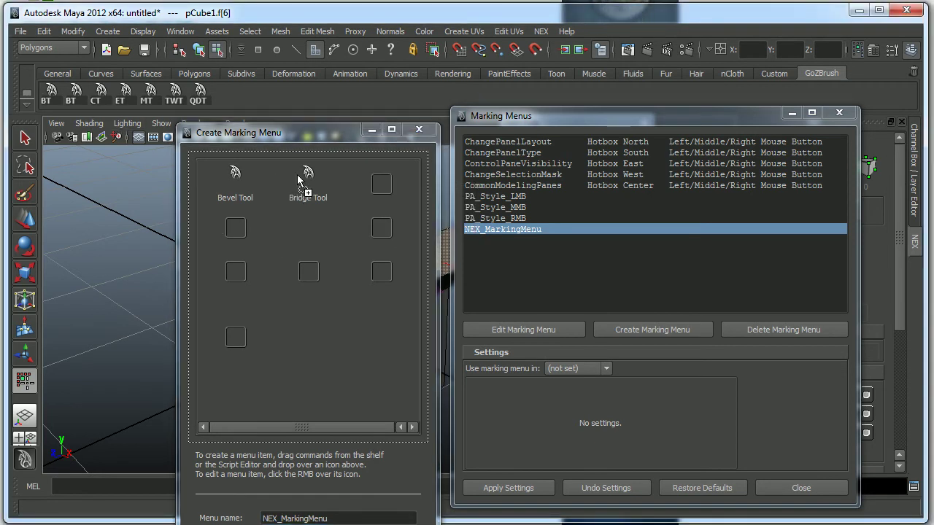
middle_drag(380, 192, 381, 187)
middle_drag(134, 116, 234, 227)
middle_drag(155, 100, 234, 269)
middle_drag(383, 220, 383, 220)
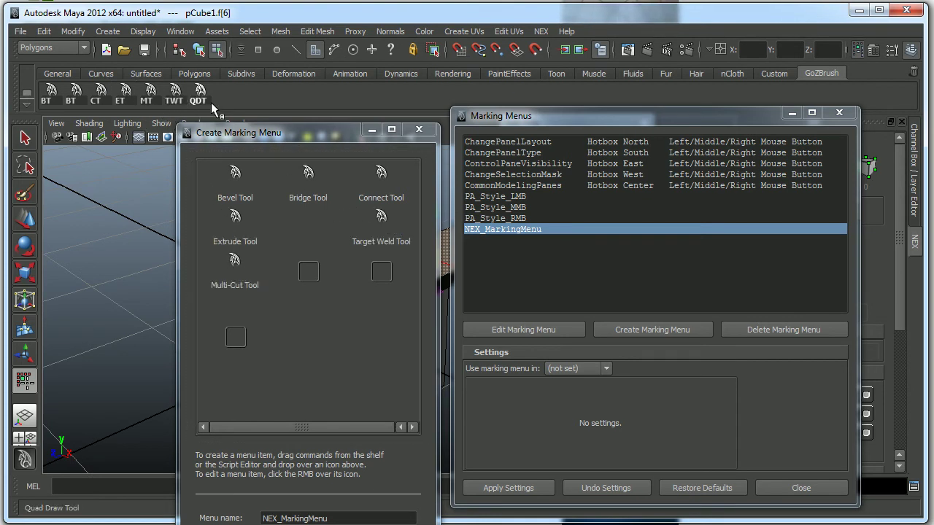
middle_drag(201, 95, 325, 211)
middle_drag(382, 277, 380, 275)
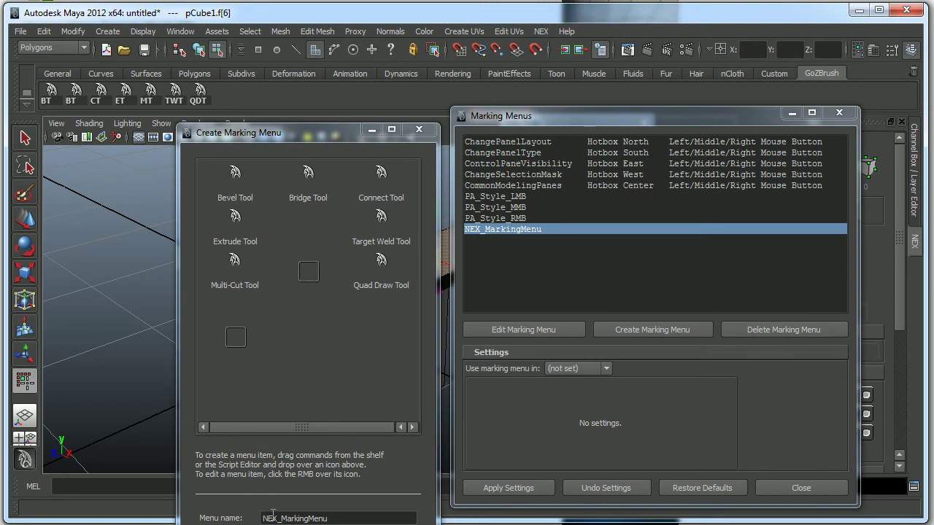
Try saving the menu, dismiss the duplicate-name warning and return to the name field
click(273, 514)
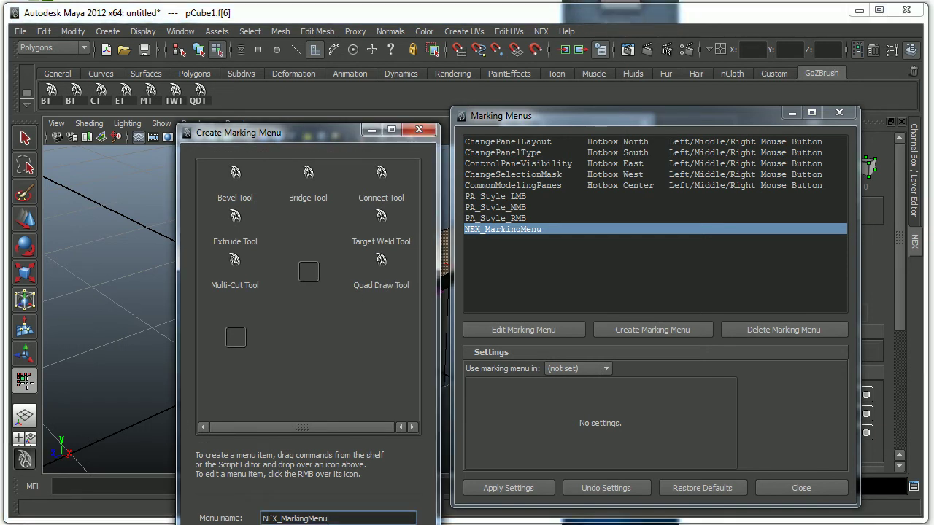
key(Return)
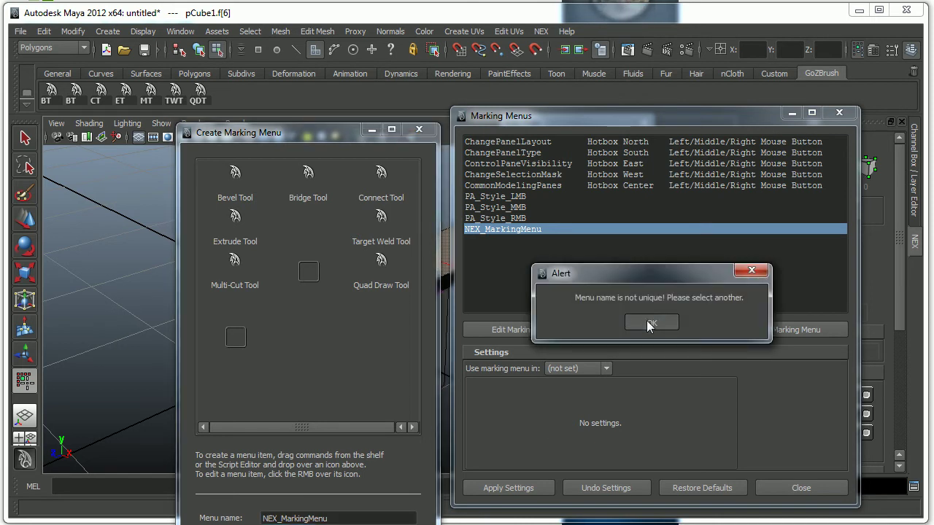
click(648, 322)
click(339, 520)
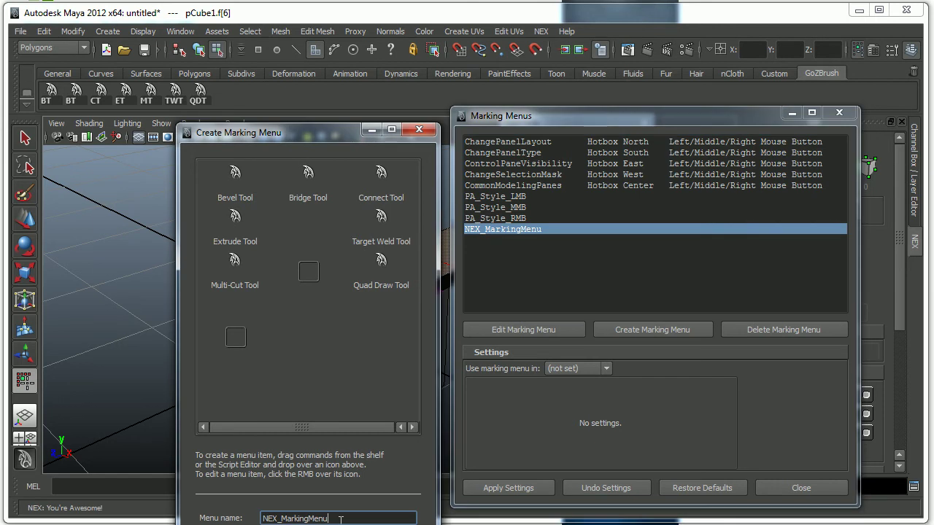
Save the menu as NEX_MarkingMenuTools and delete the old NEX_MarkingMenu
text(Tools)
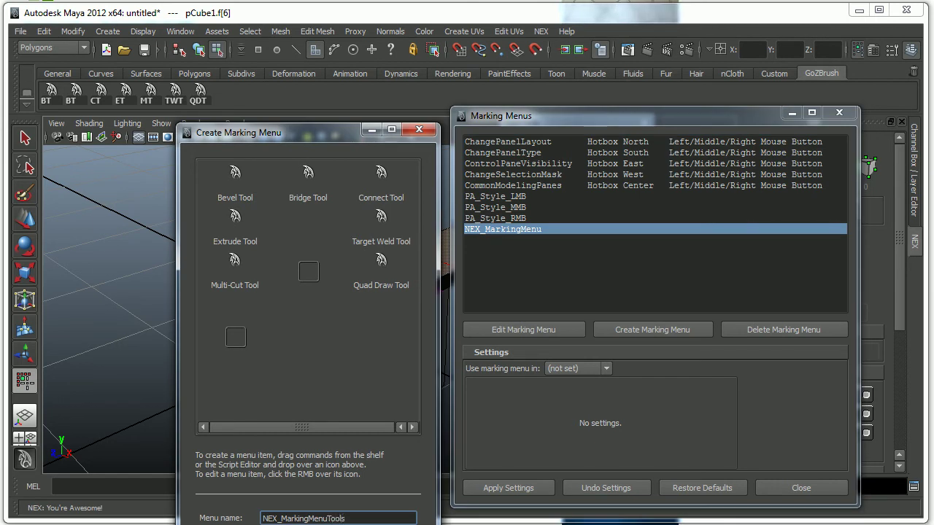
key(Return)
click(530, 229)
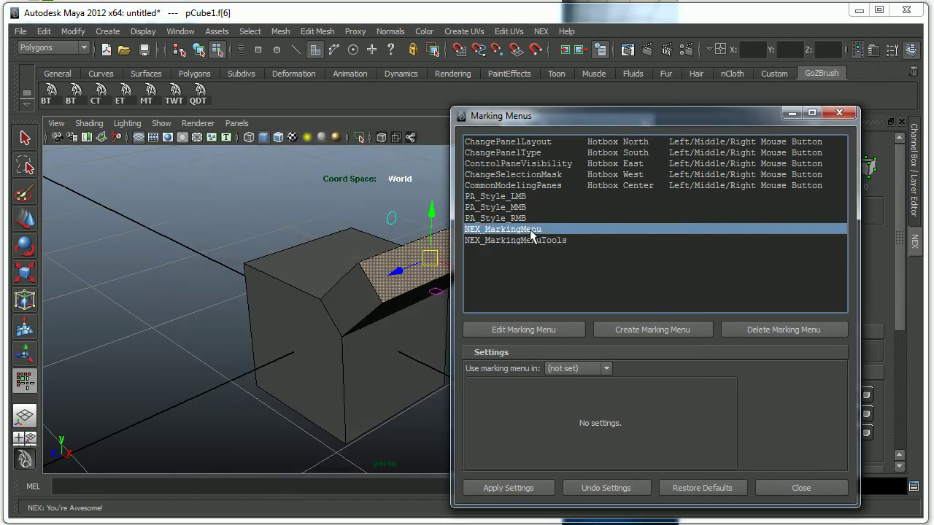
click(786, 328)
click(655, 392)
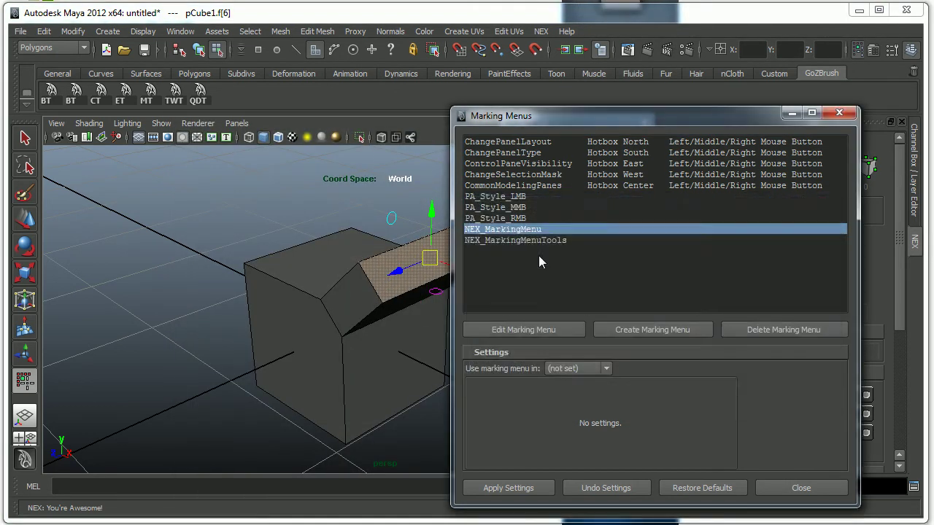
Open NEX_MarkingMenuTools and test its tool layout before closing the editor
click(550, 335)
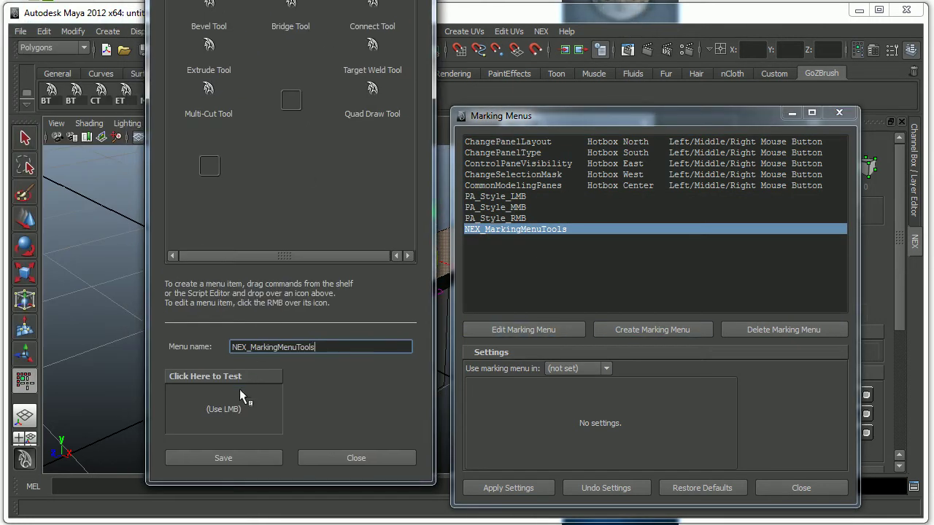
drag(240, 390, 284, 426)
click(321, 457)
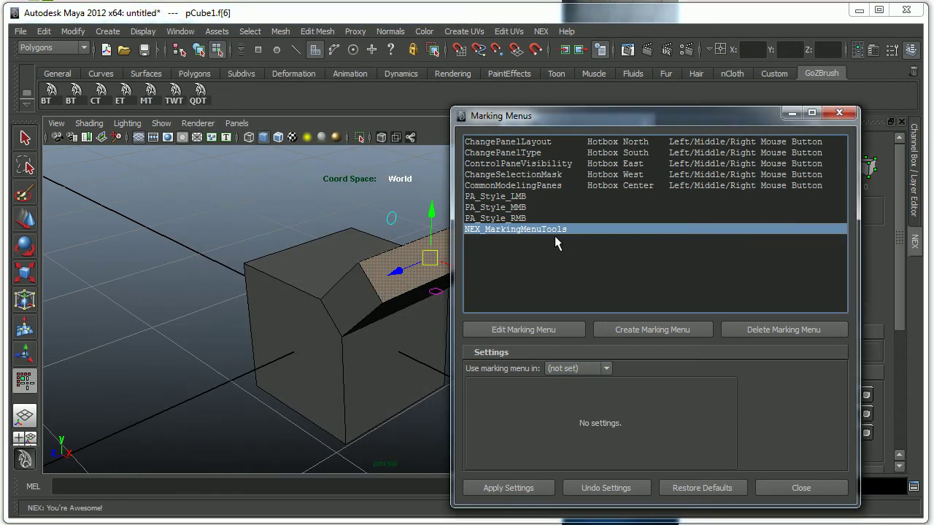
Set 'Use marking menu in' to Hotkey Editor, apply the settings and close Marking Menus
click(598, 369)
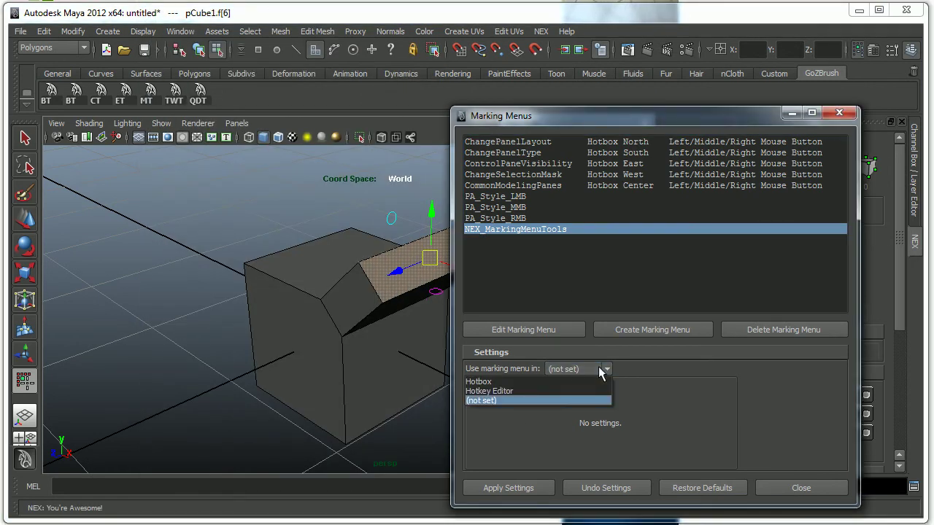
click(498, 391)
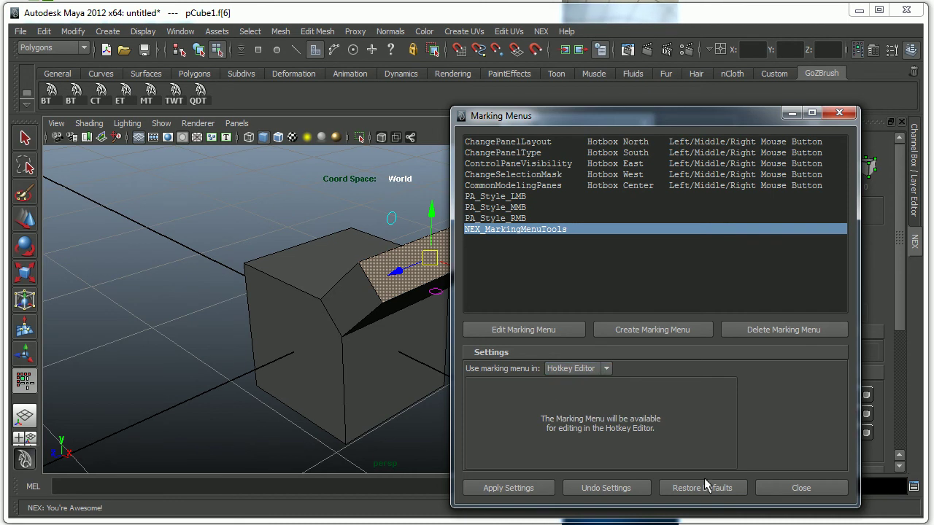
click(525, 496)
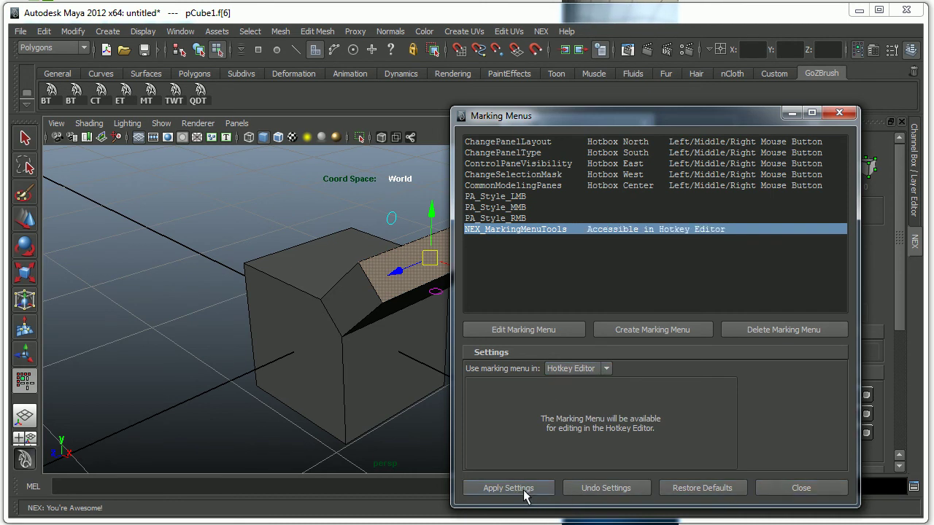
click(801, 487)
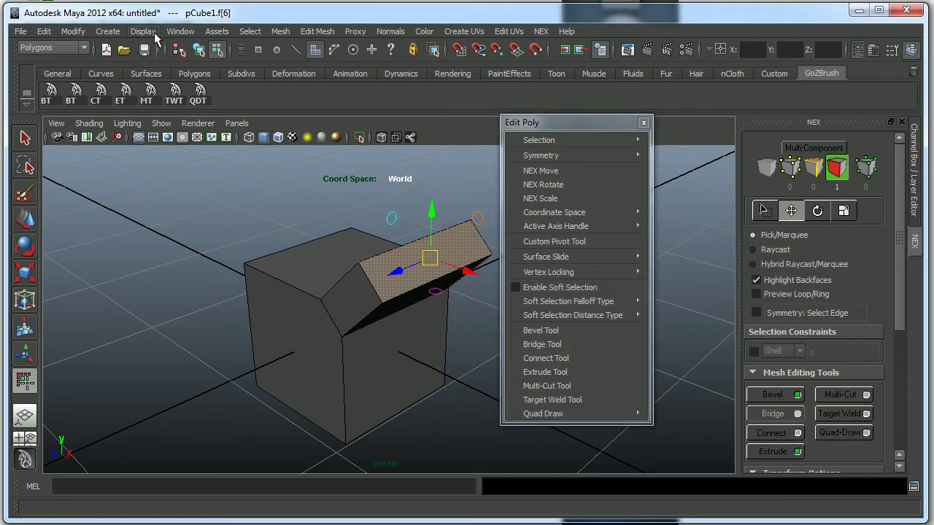
Open the Hotkey Editor and show the User Marking Menus commands
click(180, 31)
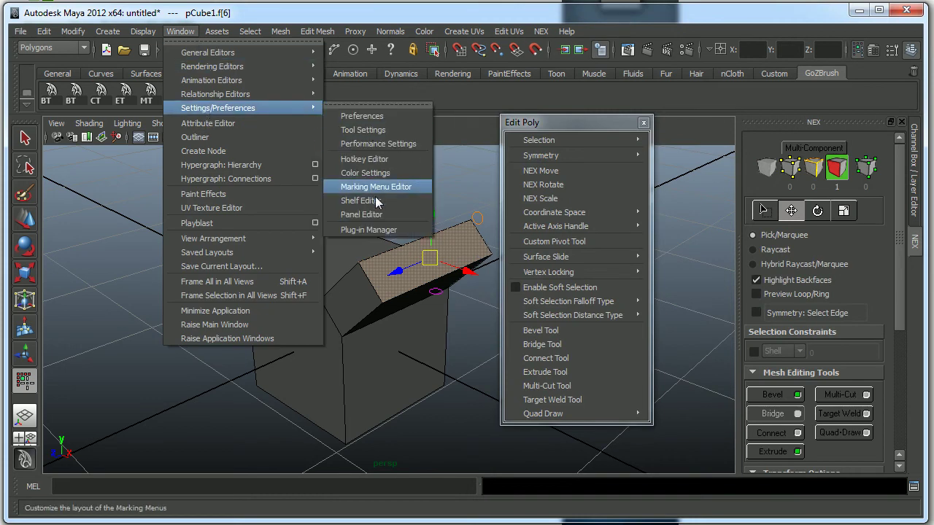
click(368, 159)
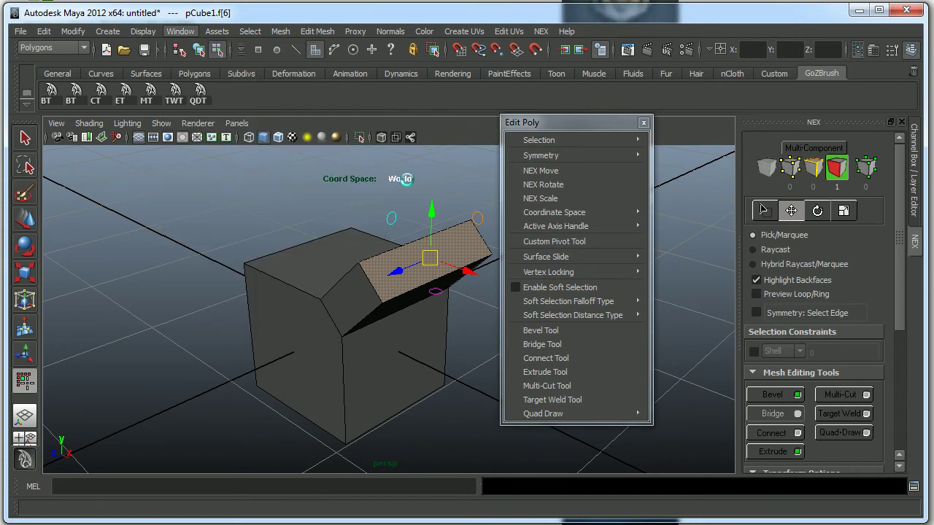
drag(451, 106, 449, 233)
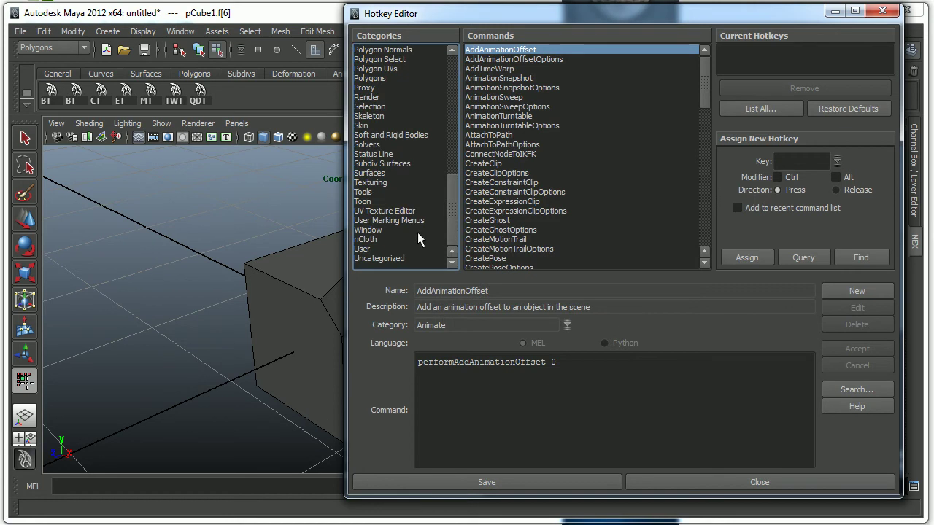
click(398, 220)
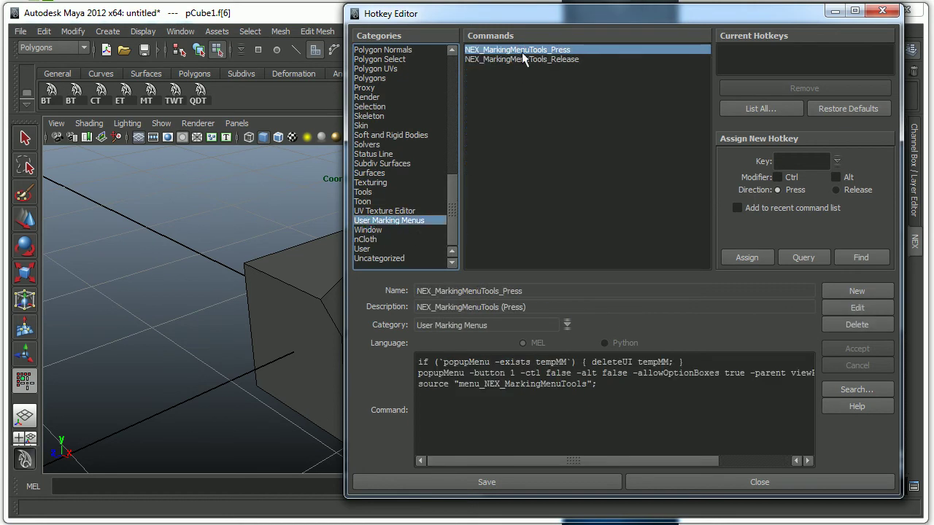
Assign z to NEX_MarkingMenuTools_Press, overriding the extrude hotkey and attaching the release command
click(806, 159)
text(z)
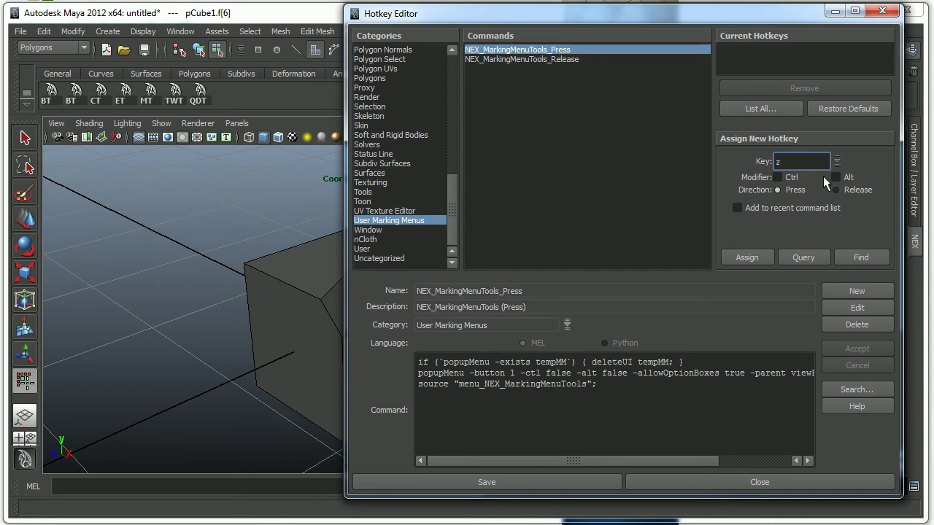
click(755, 257)
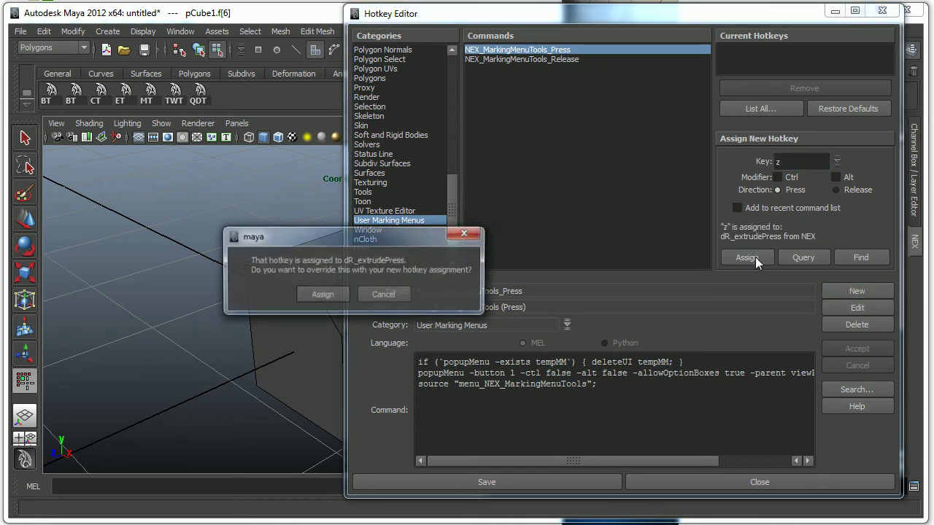
drag(384, 242, 626, 187)
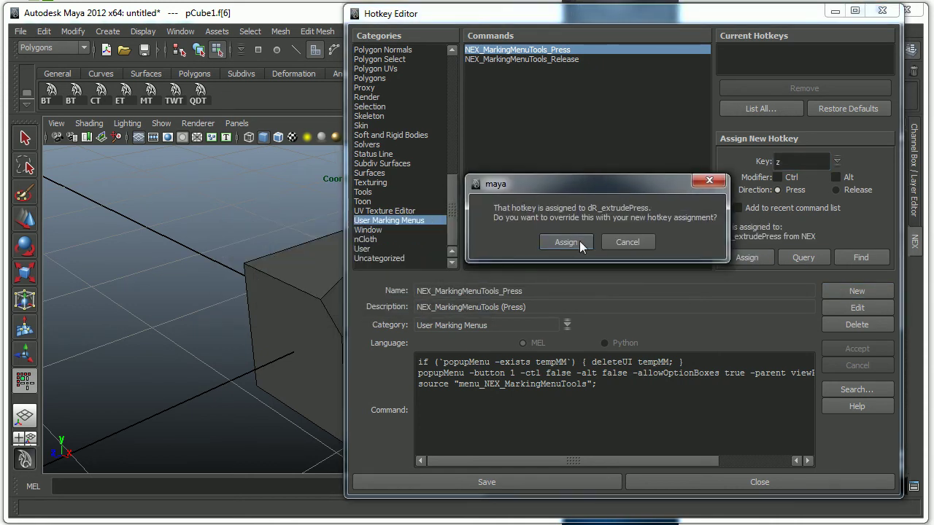
click(566, 242)
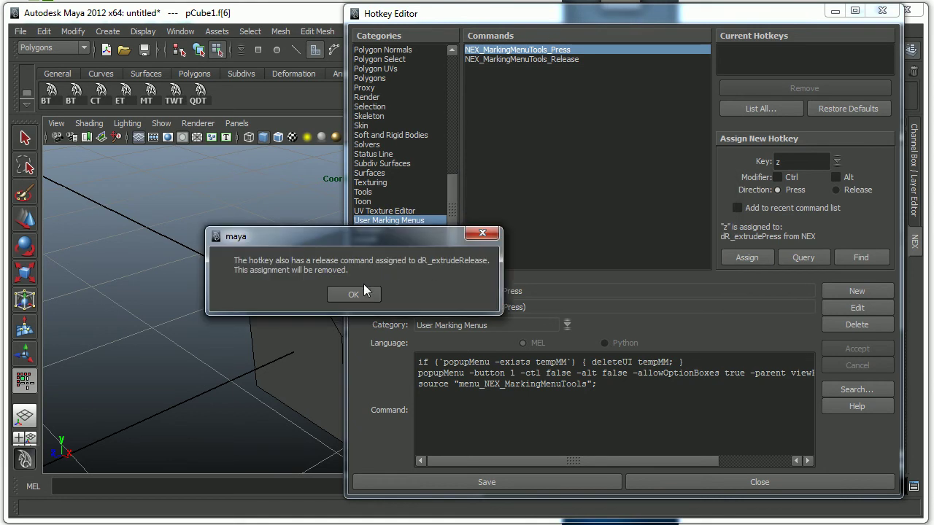
click(341, 294)
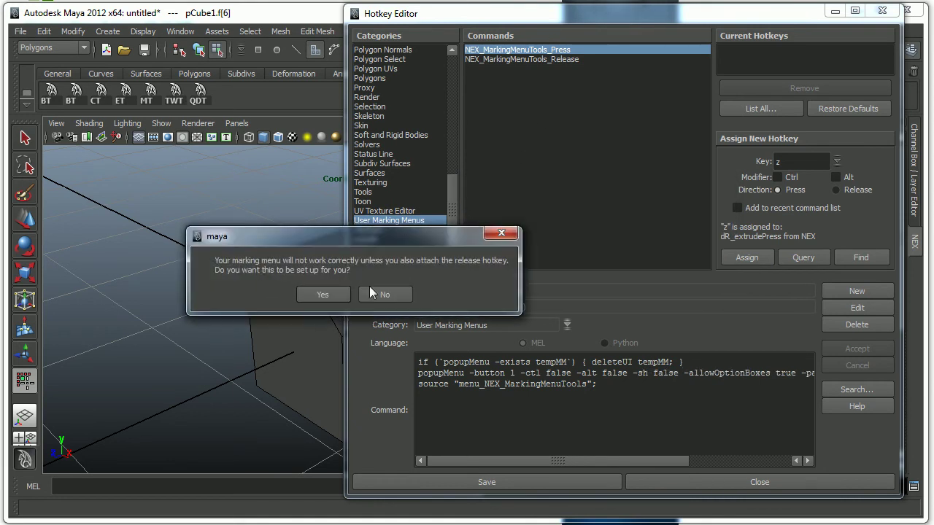
click(323, 295)
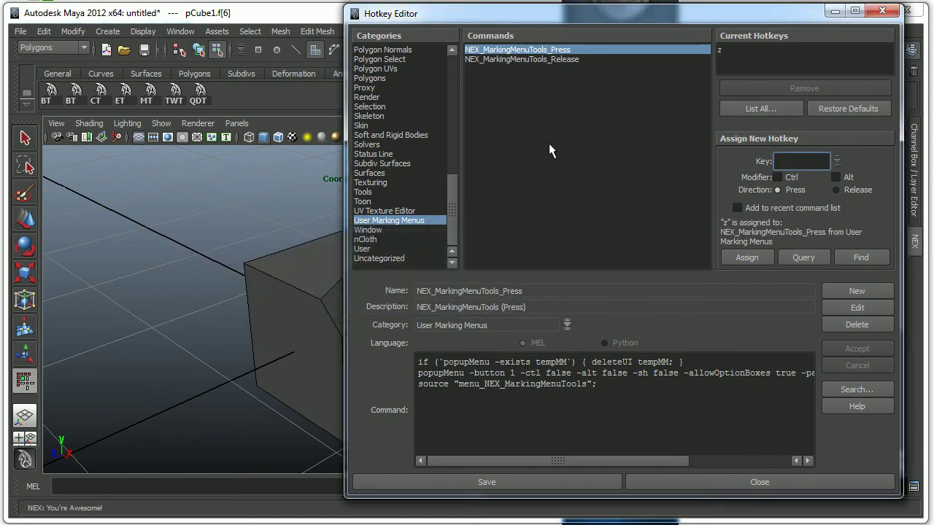
Verify z Release is on NEX_MarkingMenuTools_Release, save the hotkeys and close the Hotkey Editor
click(558, 59)
click(558, 49)
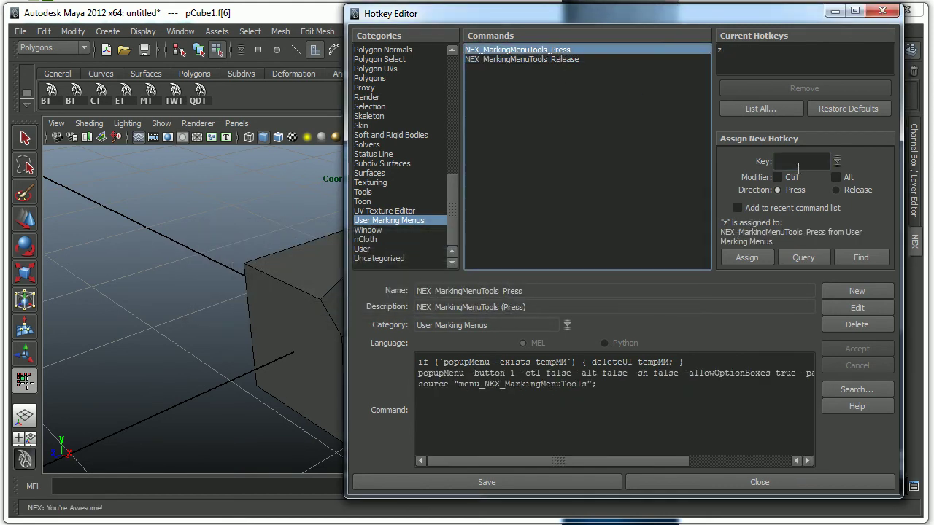
click(556, 59)
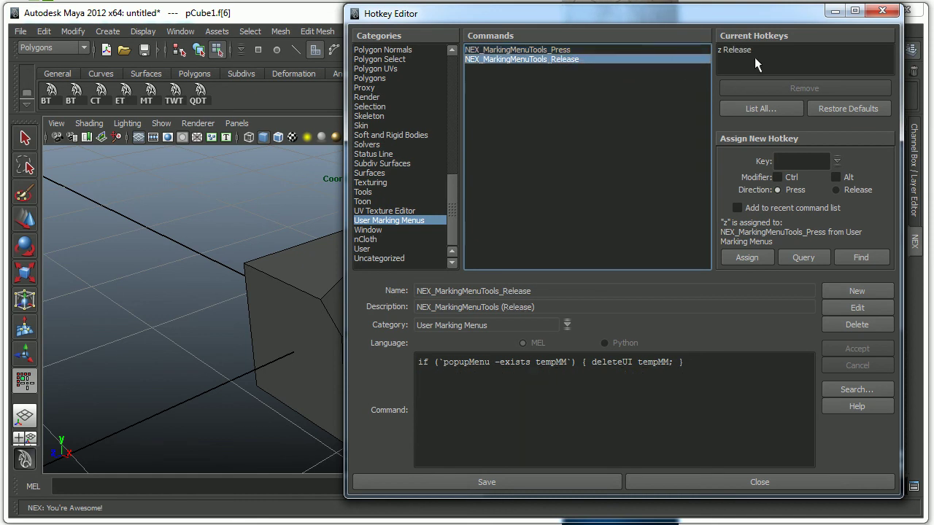
click(469, 480)
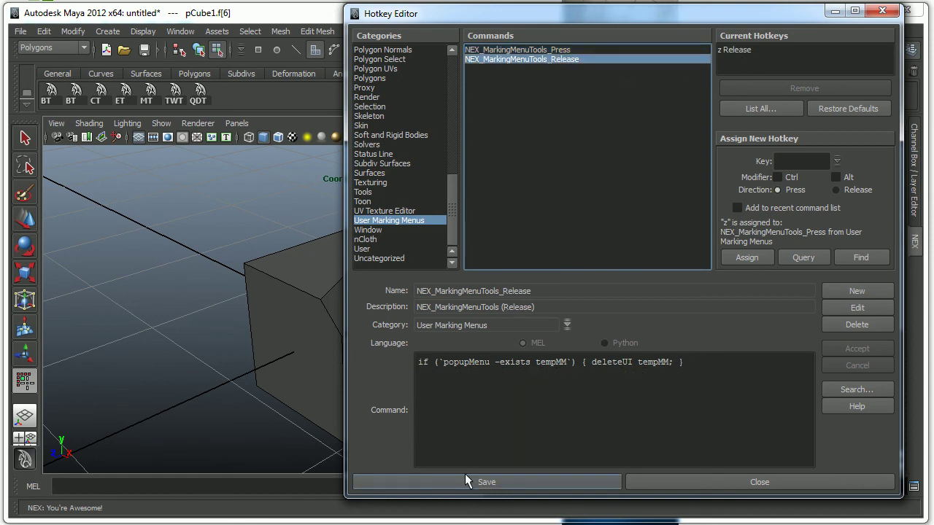
click(729, 487)
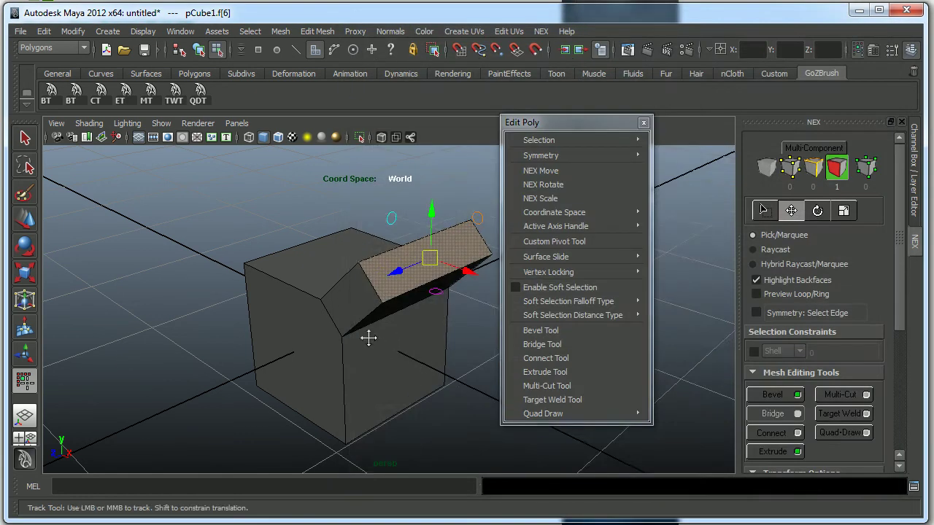
mouse_move(367, 338)
alt+mouse_down()
mouse_move(454, 354)
mouse_move(308, 338)
alt+mouse_up()
Extrude a cube corner vertex into a spike via the Z marking menu, adjusting width, length and divisions
right_drag(309, 338, 248, 335)
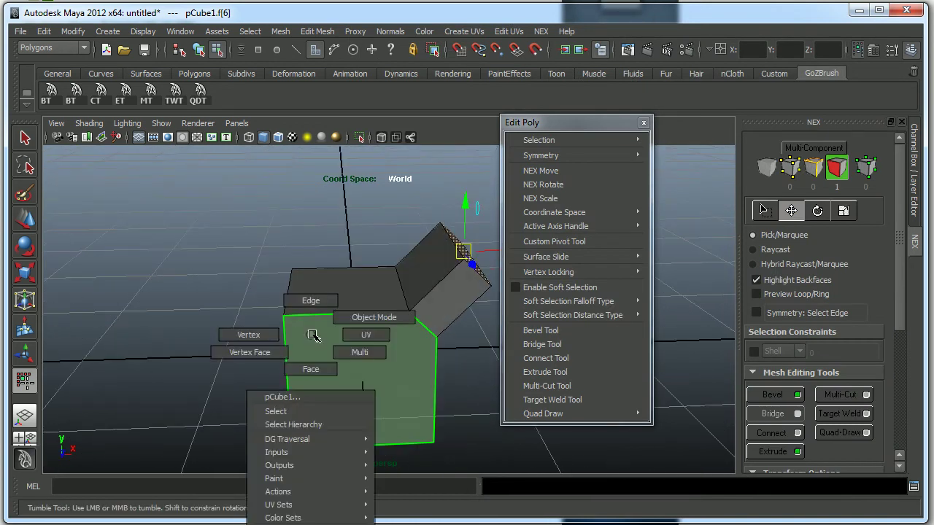
drag(266, 295, 304, 330)
mouse_move(305, 330)
alt+right_down()
mouse_move(310, 306)
mouse_move(297, 337)
alt+right_up()
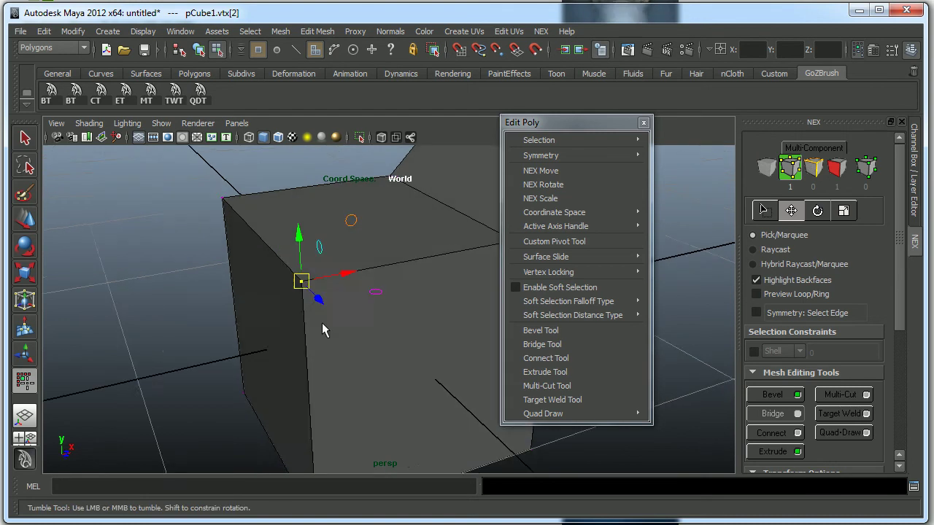
shift+right_click(297, 339)
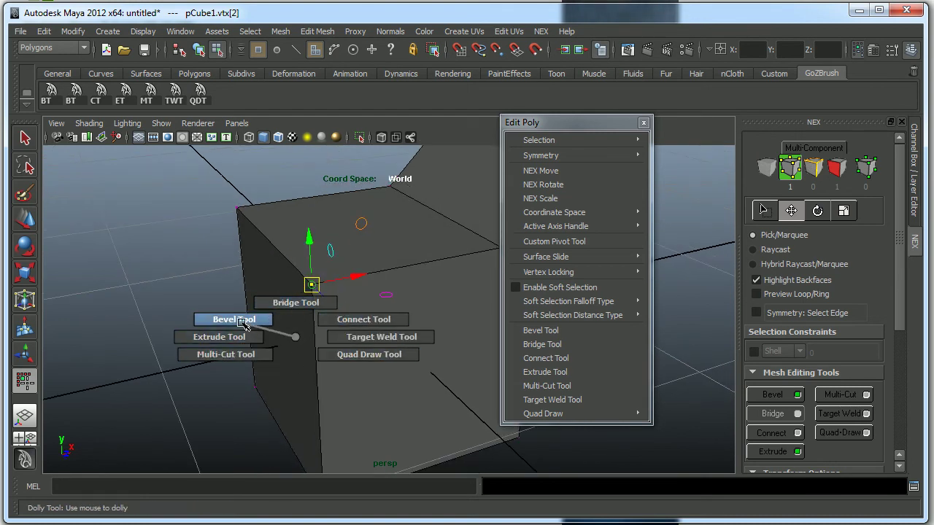
click(218, 337)
mouse_move(240, 340)
mouse_down()
mouse_move(319, 334)
mouse_move(246, 334)
mouse_move(308, 315)
mouse_up()
right_click(273, 324)
click(272, 289)
right_click(262, 319)
click(199, 313)
mouse_move(200, 313)
mouse_down()
mouse_move(413, 319)
mouse_move(269, 333)
mouse_up()
right_drag(228, 342, 231, 289)
mouse_move(231, 296)
mouse_down()
mouse_move(264, 333)
mouse_move(273, 328)
mouse_up()
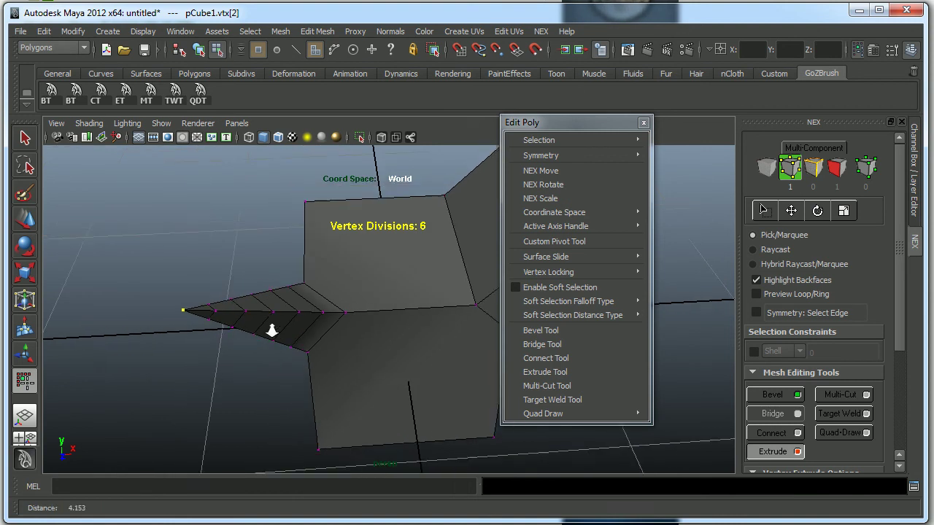
Extrude two more corner vertices with a narrower width
click(203, 397)
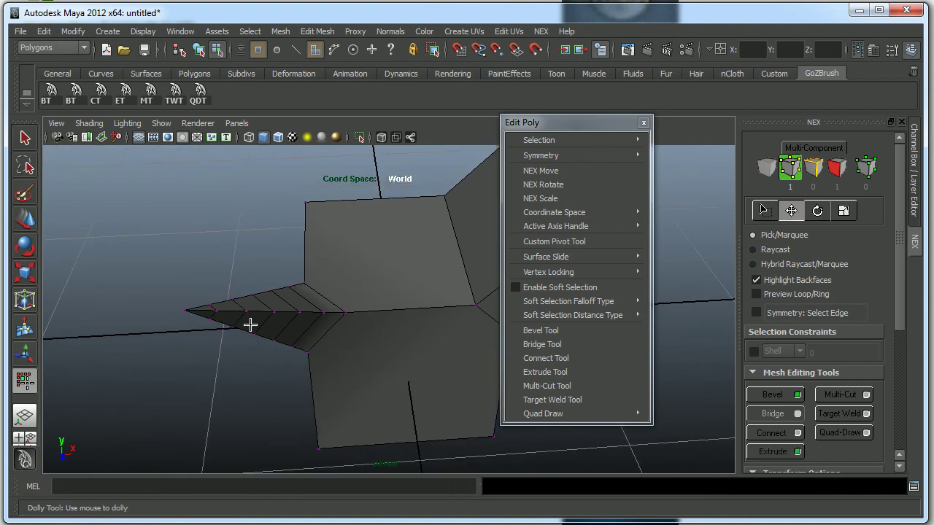
click(304, 202)
alt+drag(299, 277, 372, 275)
shift+click(307, 372)
shift+right_drag(318, 347, 233, 342)
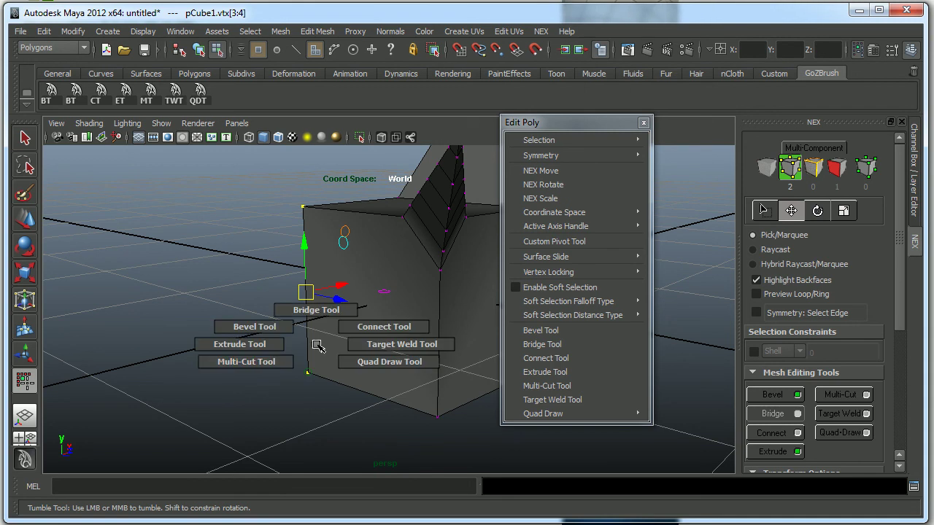
drag(269, 375, 261, 379)
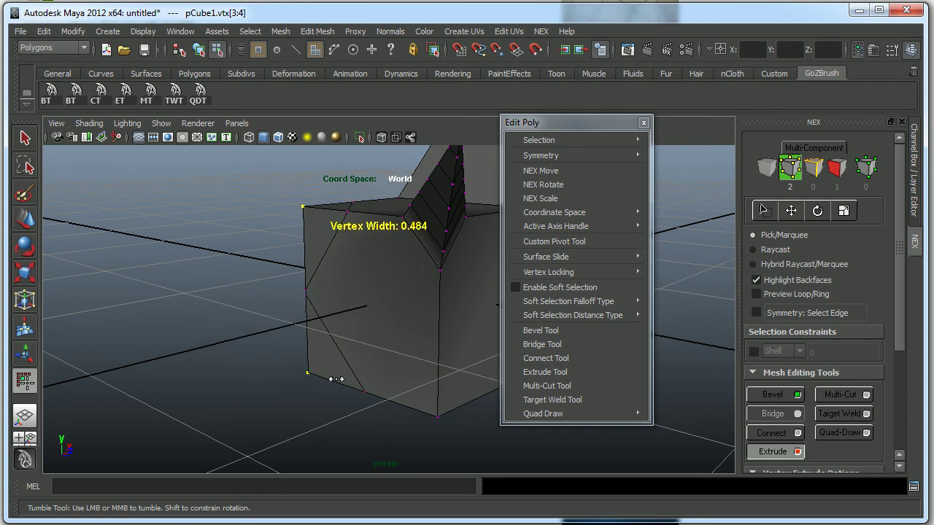
key(w)
Select two side faces and extrude them outward to Local Z 1.52
alt+drag(328, 357, 309, 327)
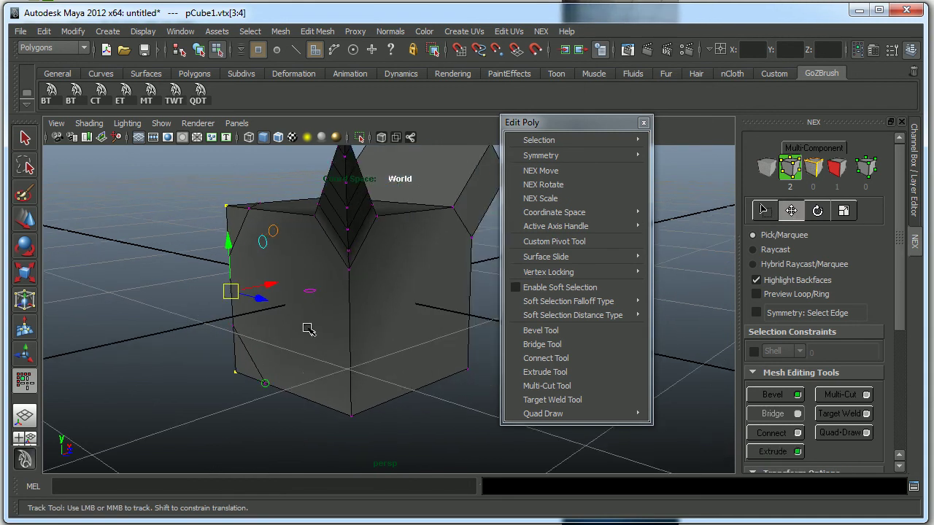
right_drag(309, 328, 309, 358)
click(309, 358)
mouse_move(309, 359)
alt+mouse_down()
mouse_move(316, 346)
mouse_move(301, 347)
mouse_move(360, 312)
mouse_move(325, 347)
alt+mouse_up()
shift+click(358, 329)
shift+right_drag(346, 340, 270, 338)
alt+drag(304, 350, 284, 355)
middle_drag(283, 356, 469, 356)
alt+right_drag(469, 356, 273, 352)
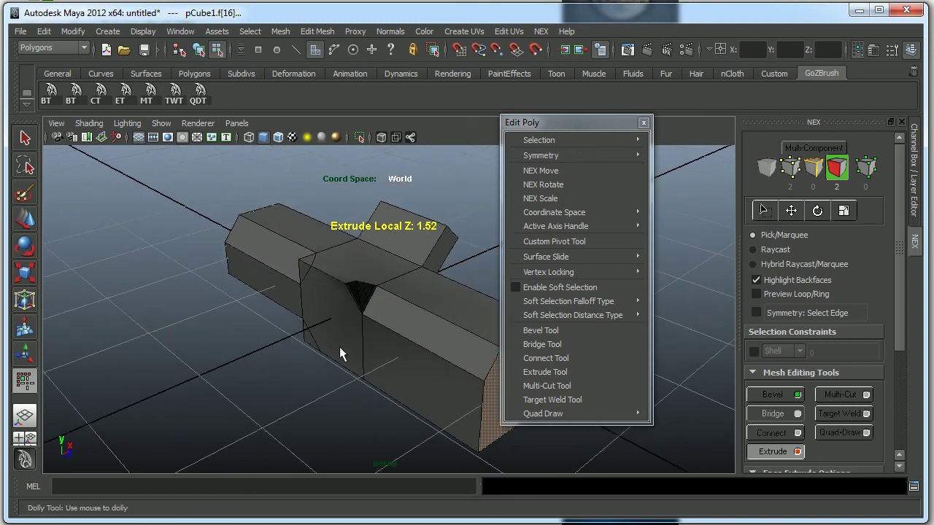